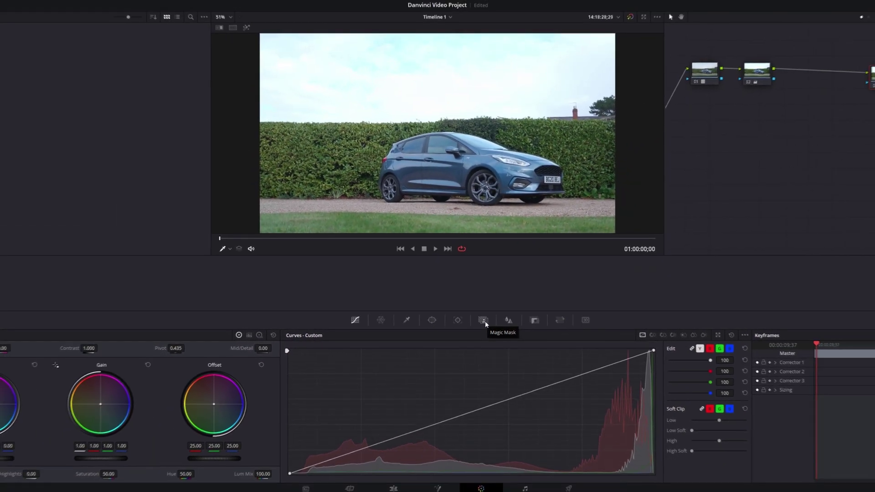
Switch to the Edit page showing Timeline 1 with DJI_0162.MP4 and DJI_0189.MP4 on Video 1
click(485, 321)
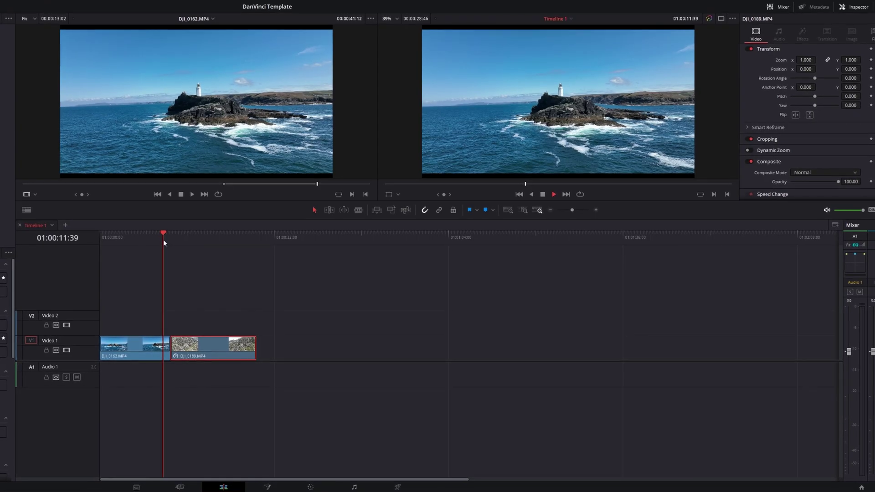
Set the DJI_0189 clip to Reverse Speed at -100%
click(153, 234)
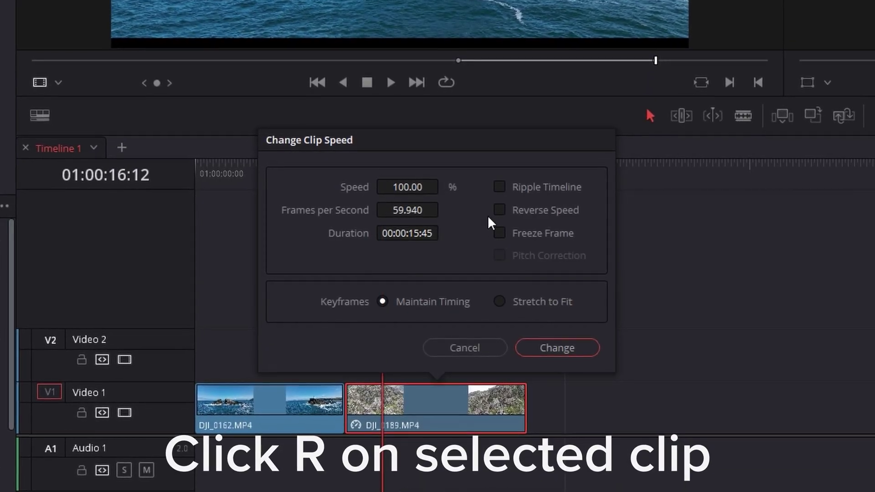
click(499, 210)
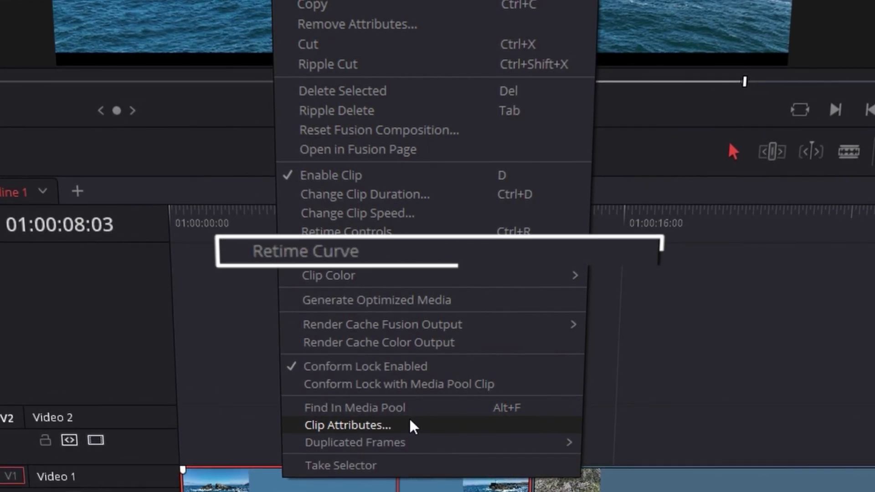
Show DJI_0162's retime curve with only Retime Speed displayed, plus its speed controls
click(437, 253)
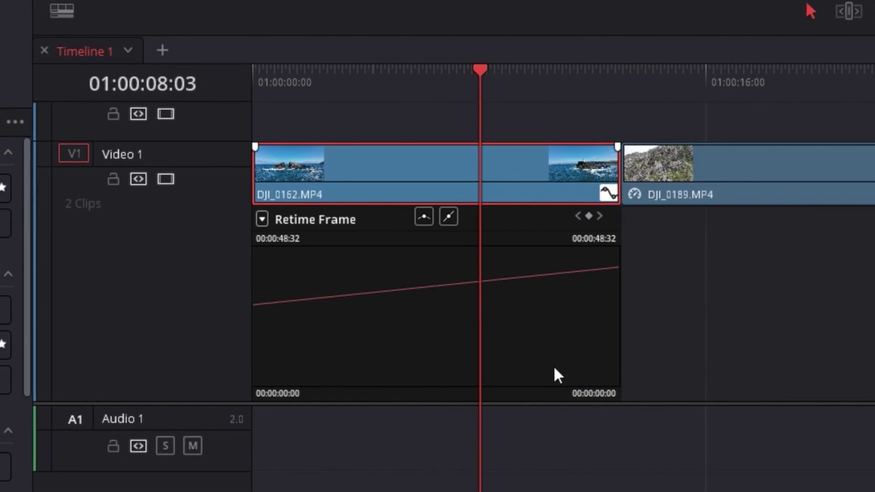
click(262, 220)
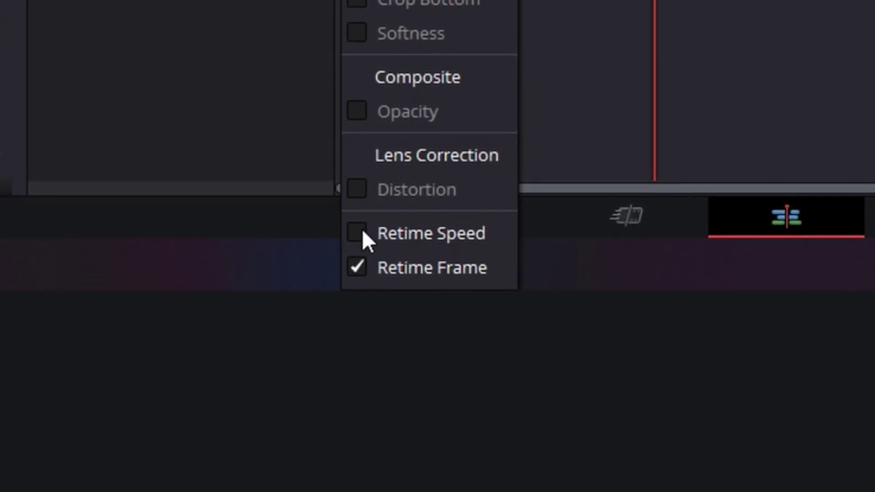
click(362, 232)
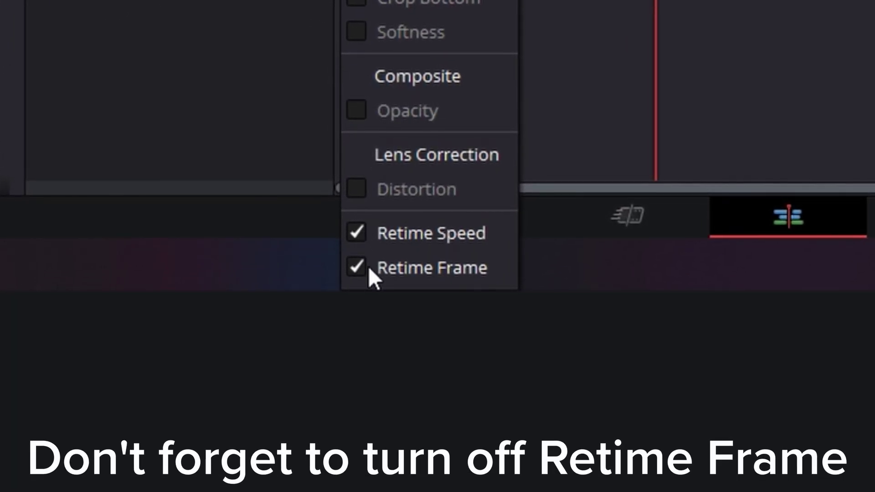
click(364, 269)
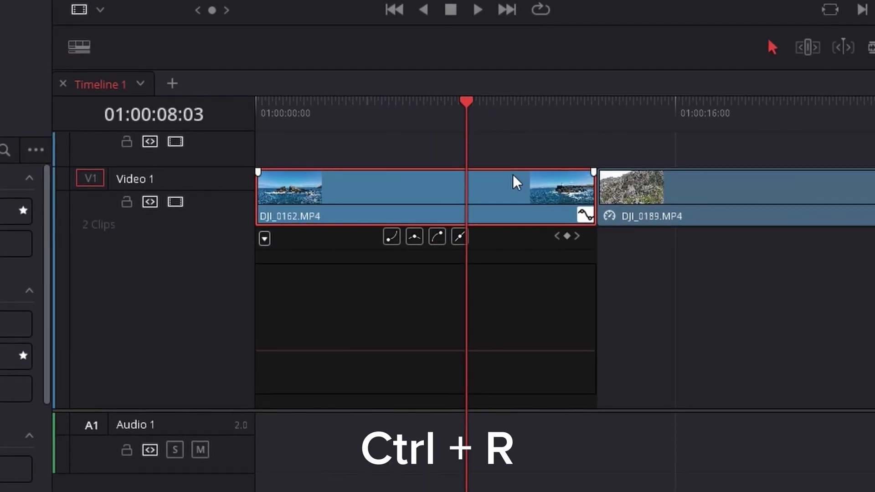
key(ctrl+r)
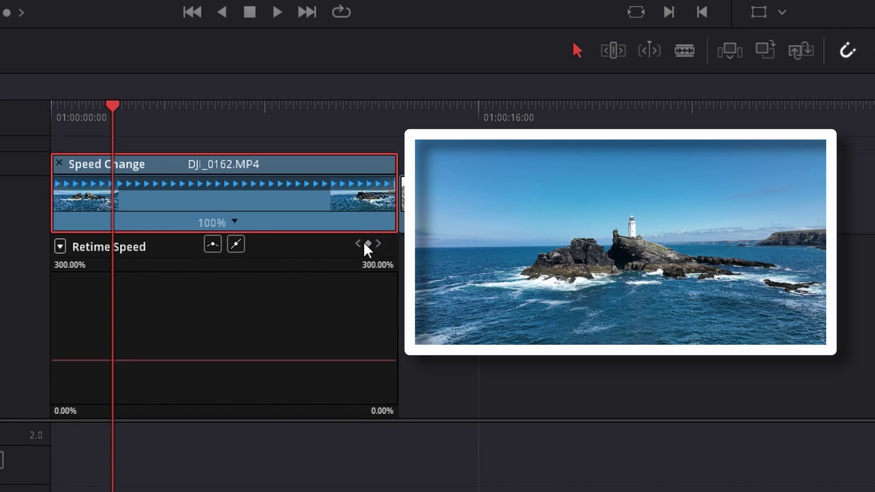
Ramp DJI_0162 from 100% to 409% at a mid-clip speed point, ease it, and play it back
click(367, 246)
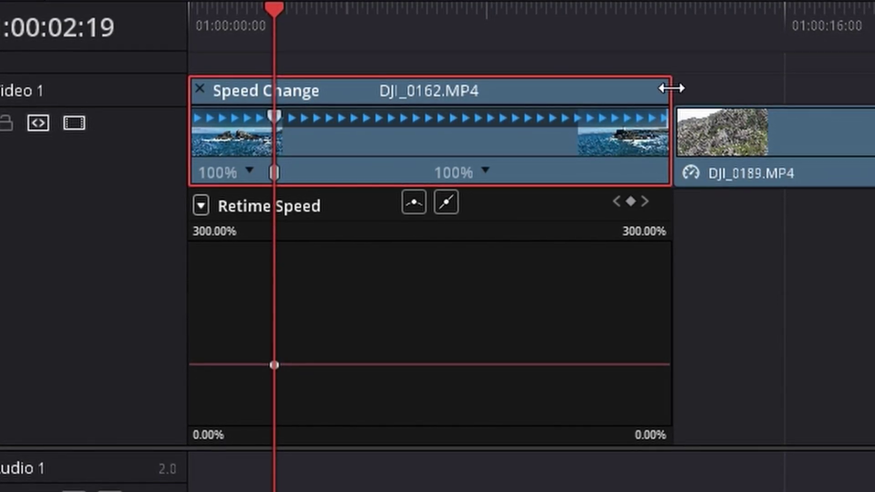
drag(671, 88, 378, 103)
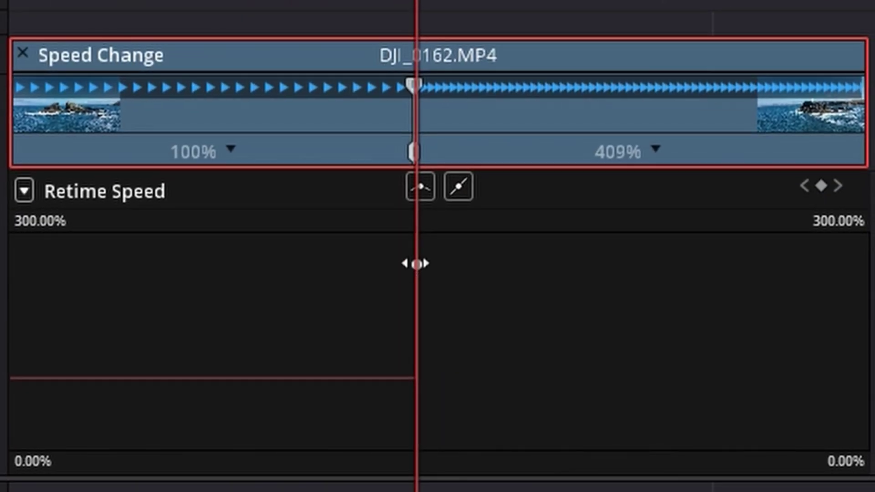
click(416, 264)
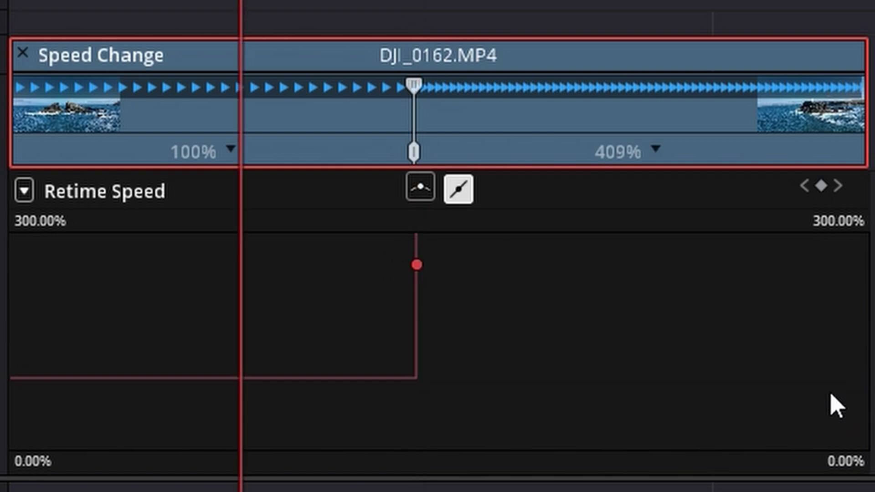
click(420, 188)
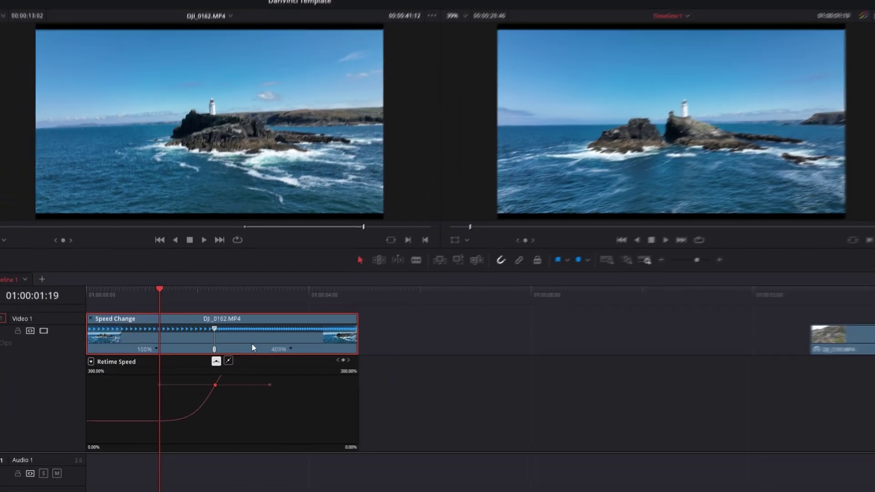
key(space)
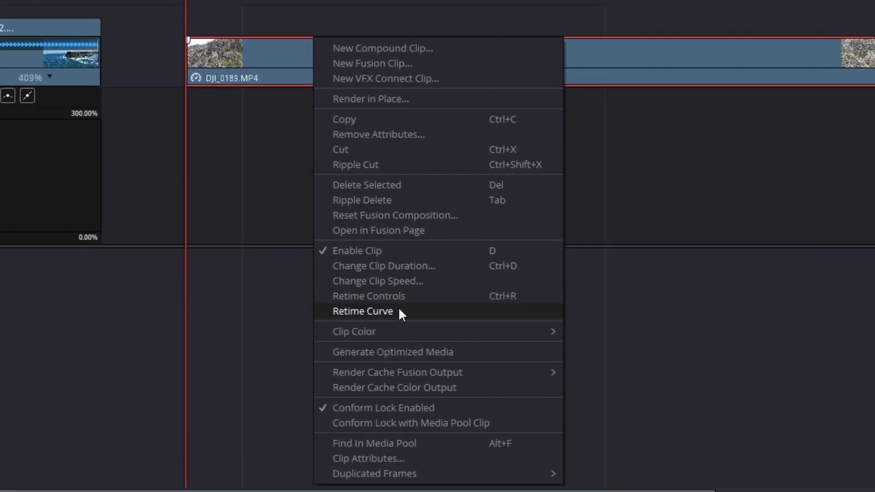
Ramp reversed DJI_0189 from -385% to -100% at a speed point on an eased Retime Speed curve
click(319, 388)
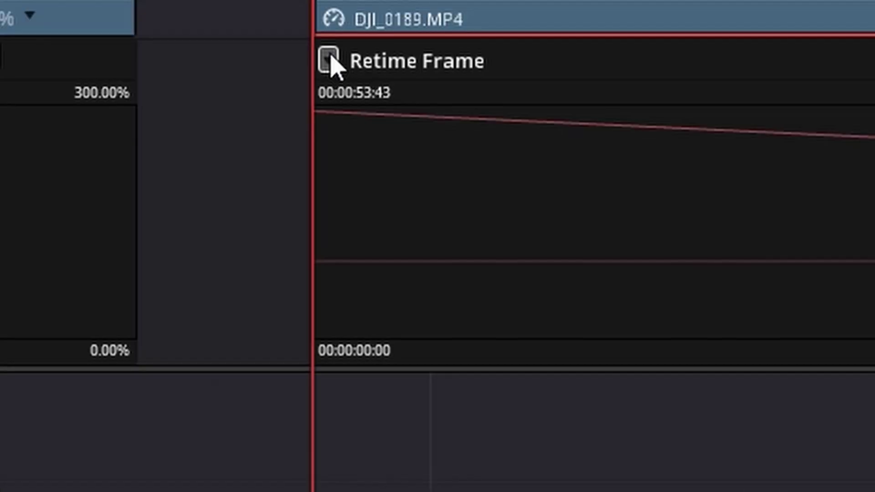
click(193, 105)
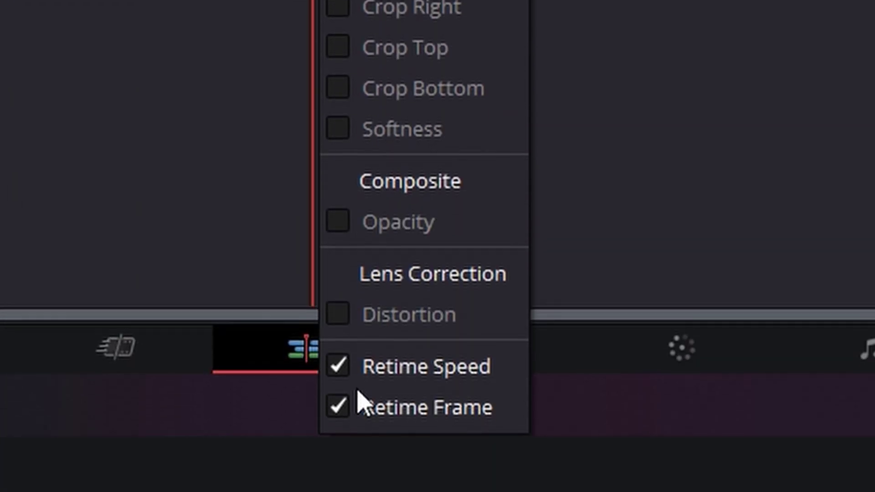
click(337, 405)
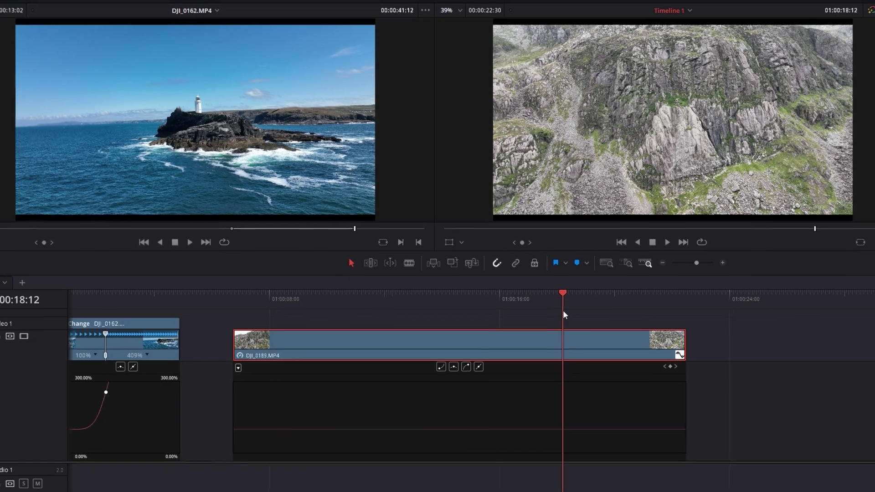
click(670, 367)
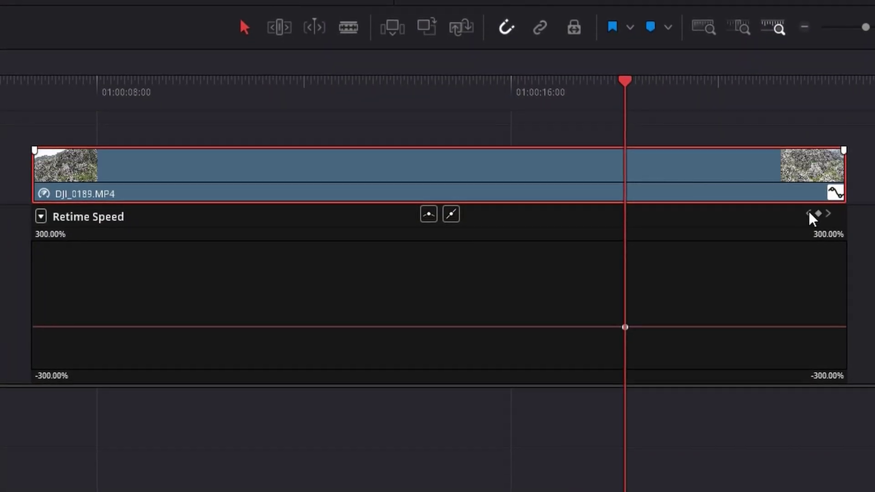
key(ctrl+r)
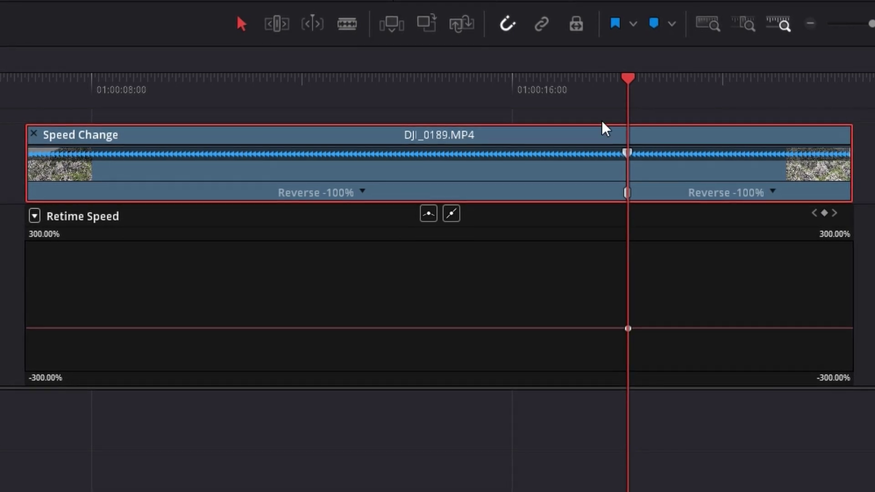
drag(455, 97, 316, 98)
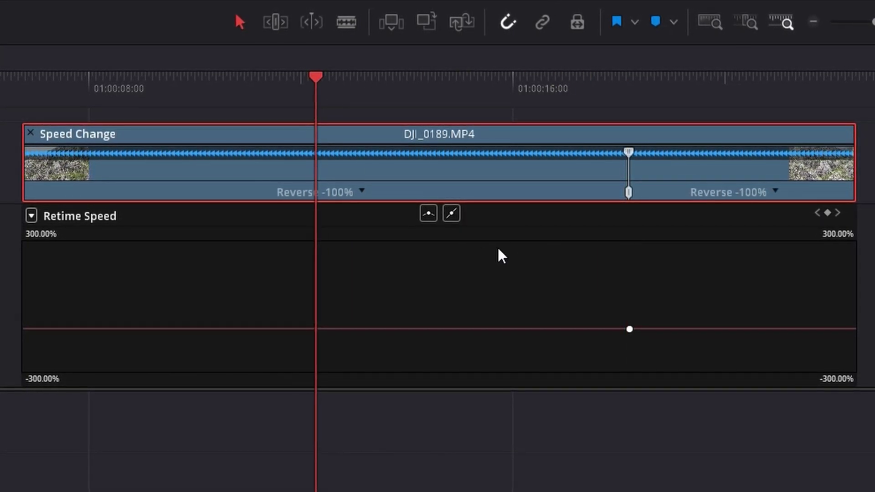
drag(629, 150, 173, 162)
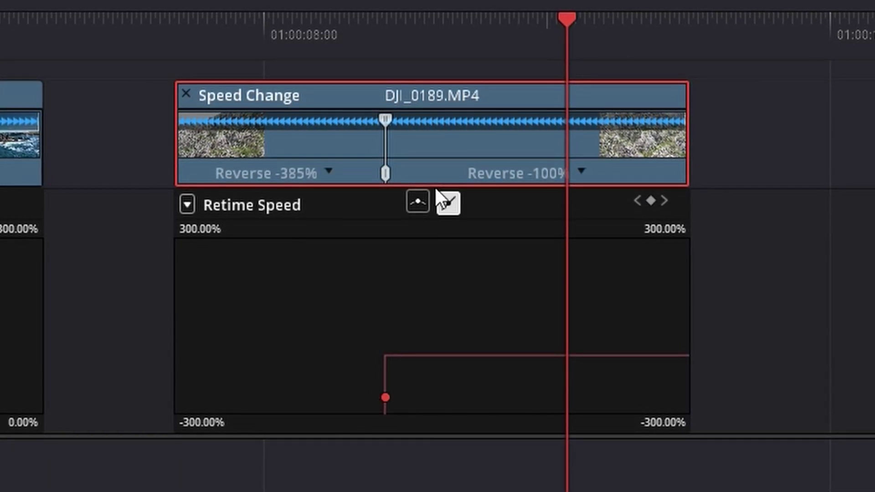
click(419, 201)
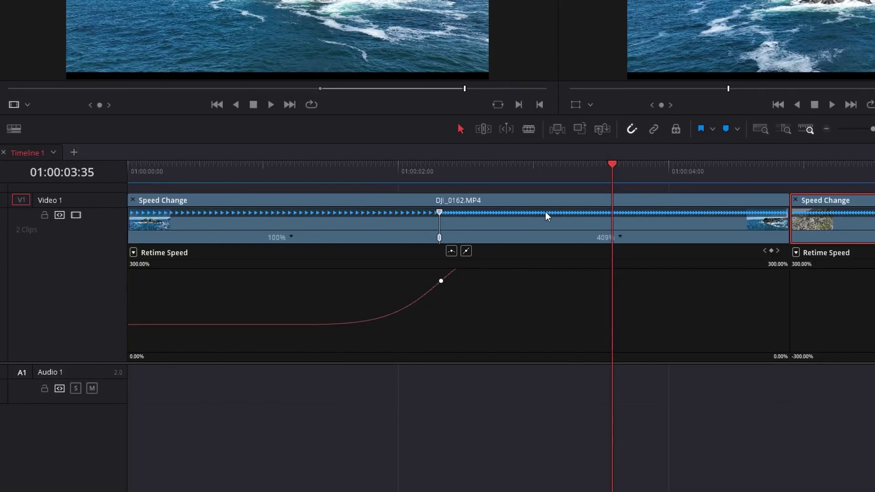
Move DJI_0189's speed point earlier and shorten its fast reverse section so it follows DJI_0162 directly
drag(786, 205, 468, 206)
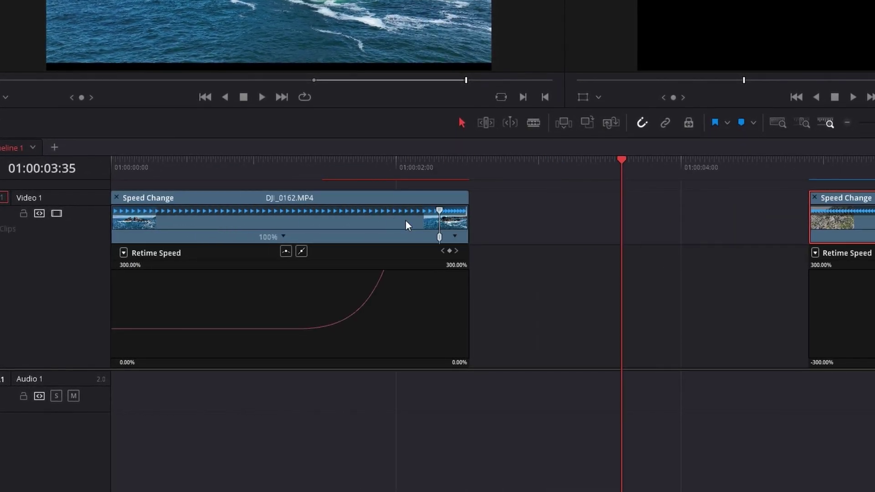
click(468, 166)
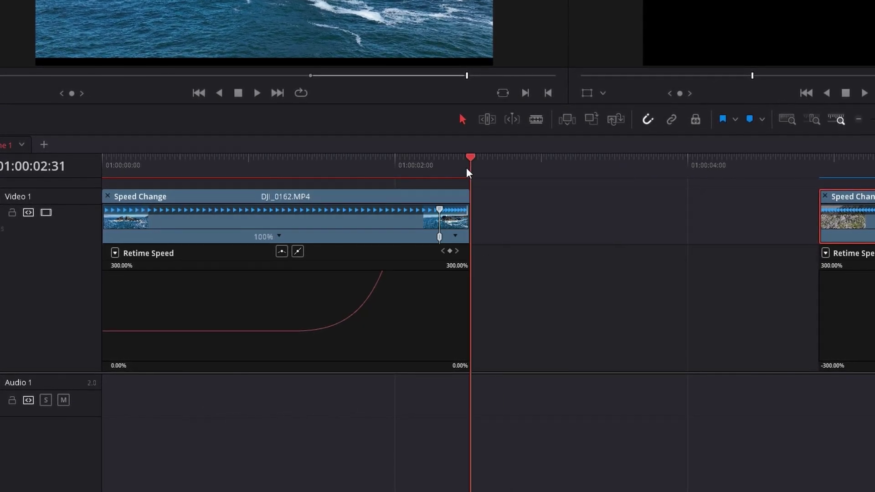
key(ctrl+equal)
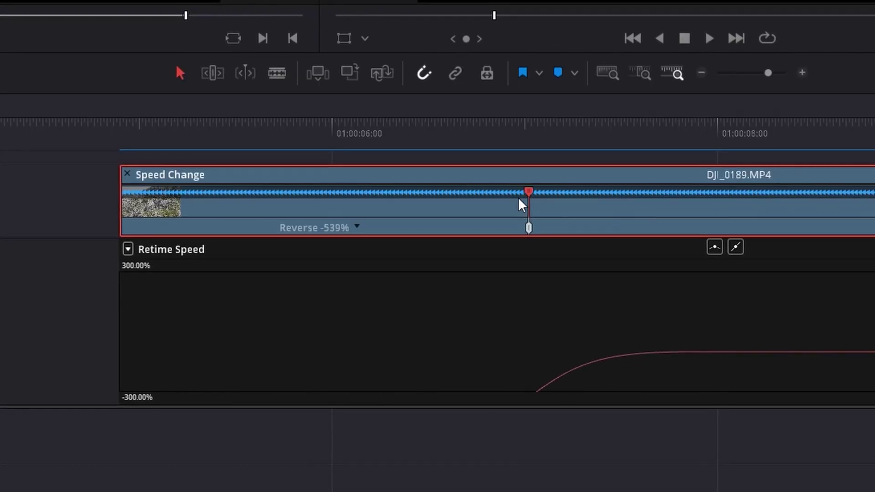
drag(518, 198, 401, 203)
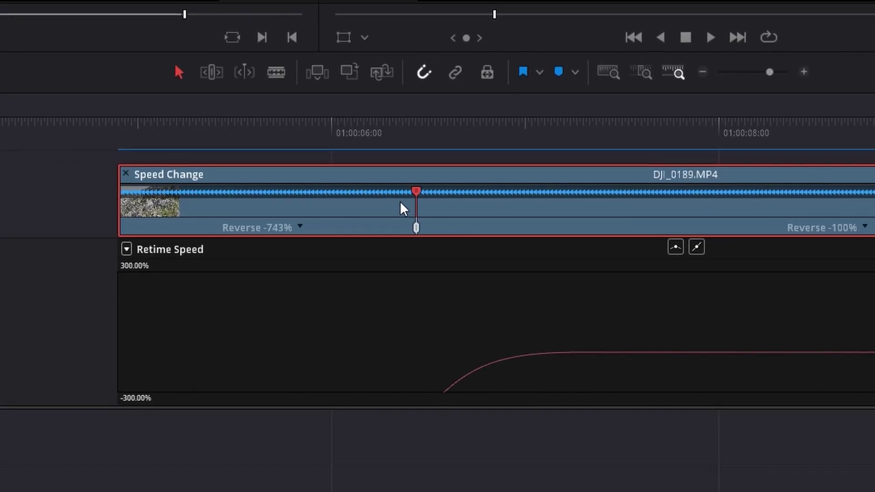
drag(299, 202, 207, 203)
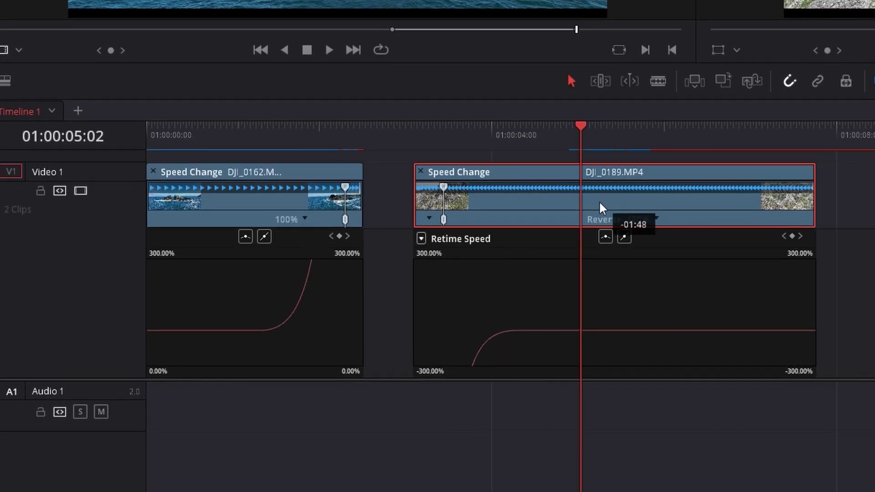
drag(707, 247, 620, 241)
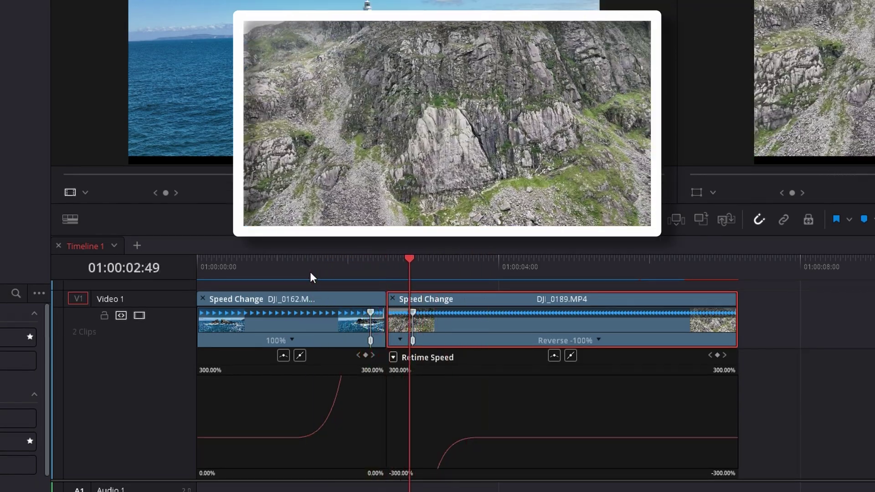
click(309, 272)
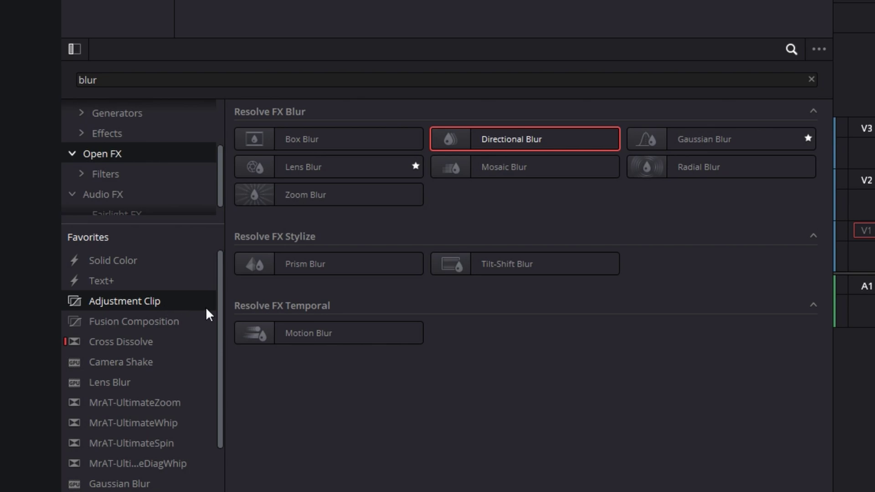
Place an Adjustment Clip above the drone clips, trimmed to just span the cut
click(182, 80)
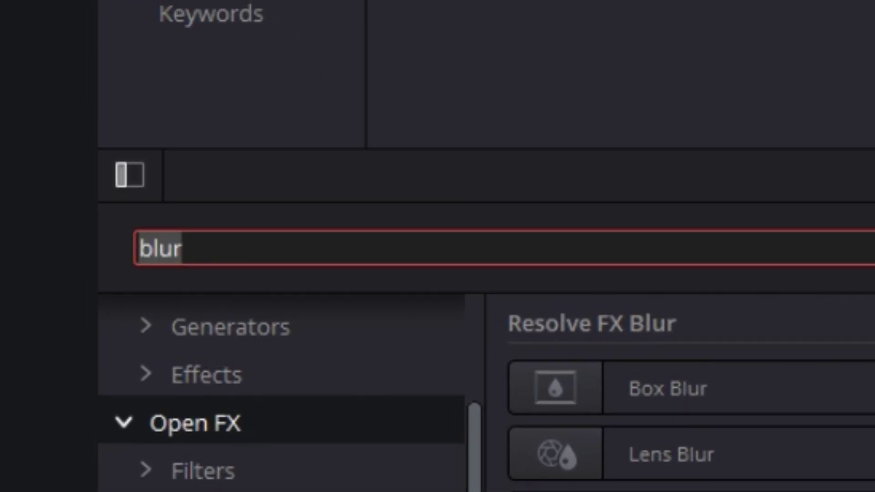
text(adjust)
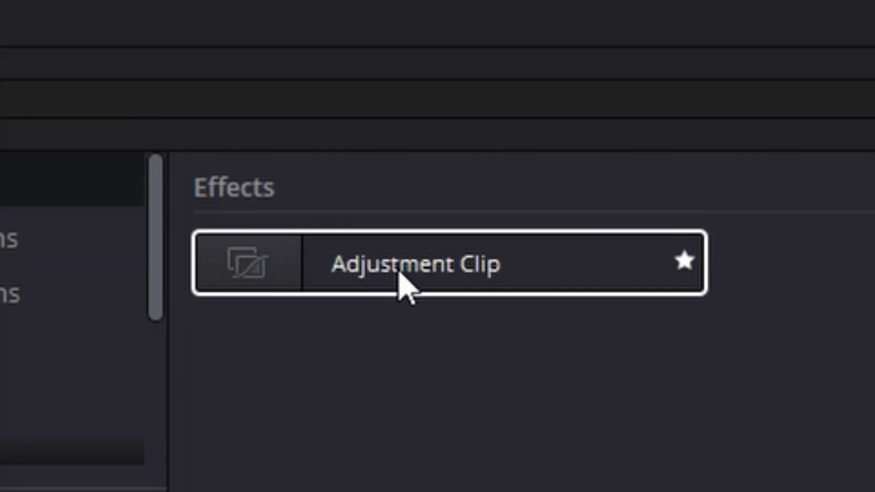
drag(283, 283, 271, 323)
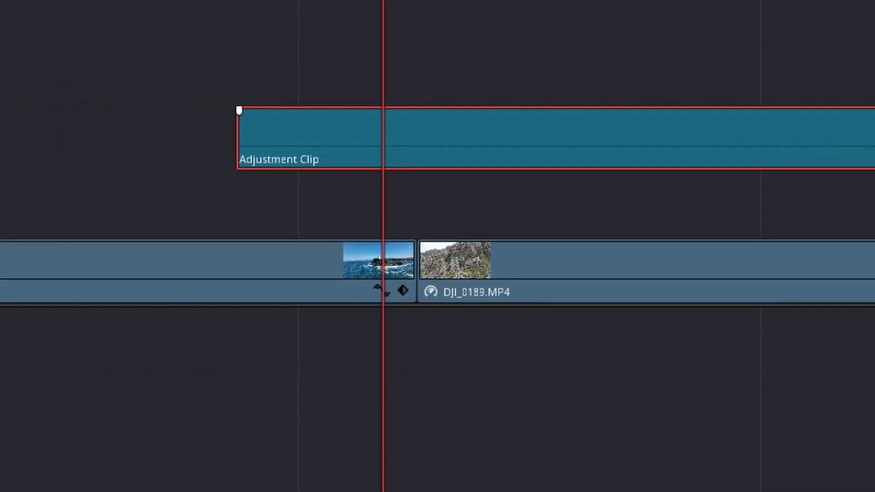
drag(873, 222, 656, 223)
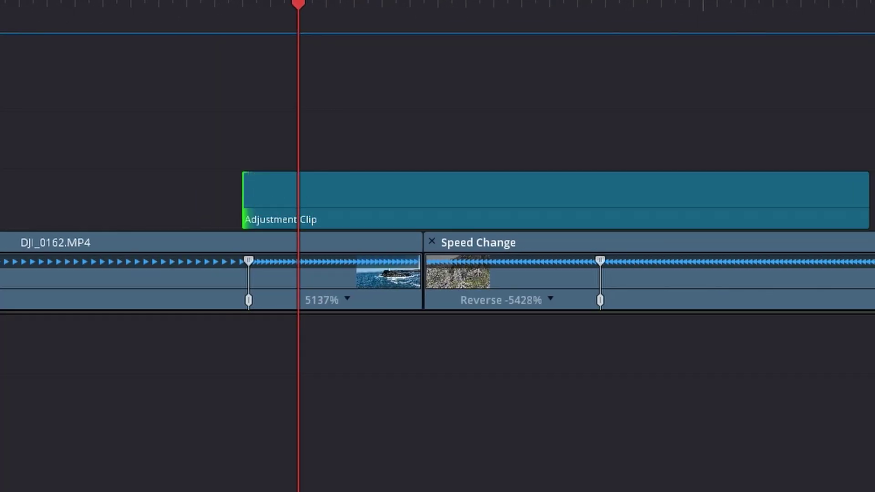
drag(872, 196, 635, 194)
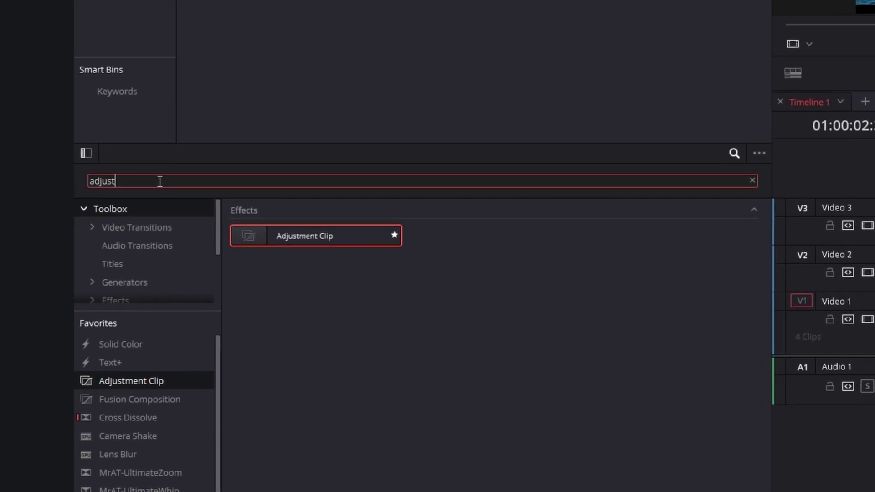
Apply the Open FX Directional Blur effect to the adjustment clip
key(BackSpace)
text(blur)
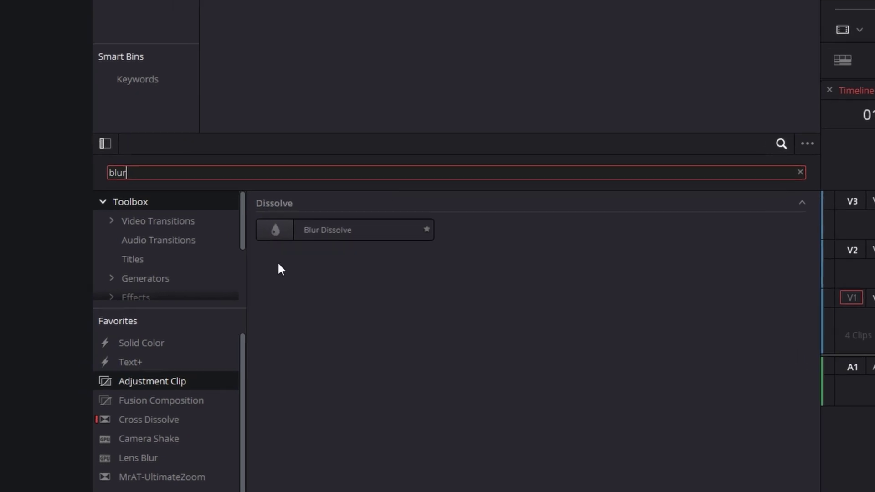
scroll(174, 250, down, 1)
click(159, 282)
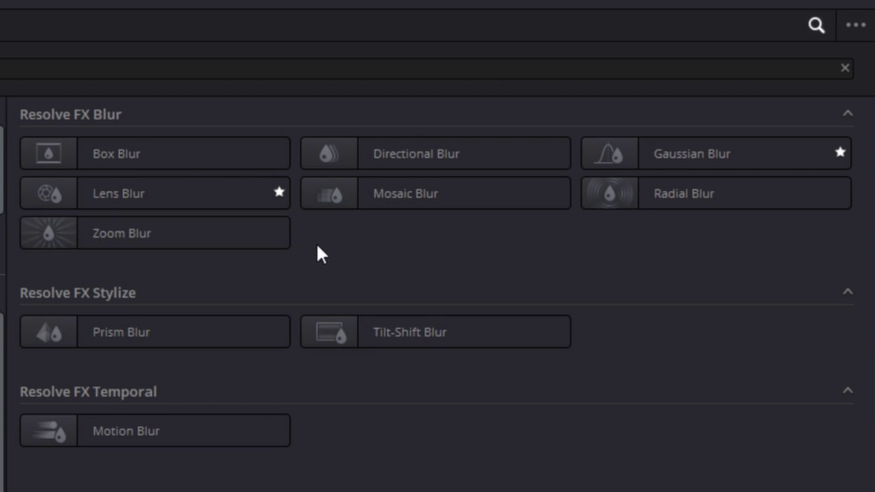
drag(382, 169, 388, 234)
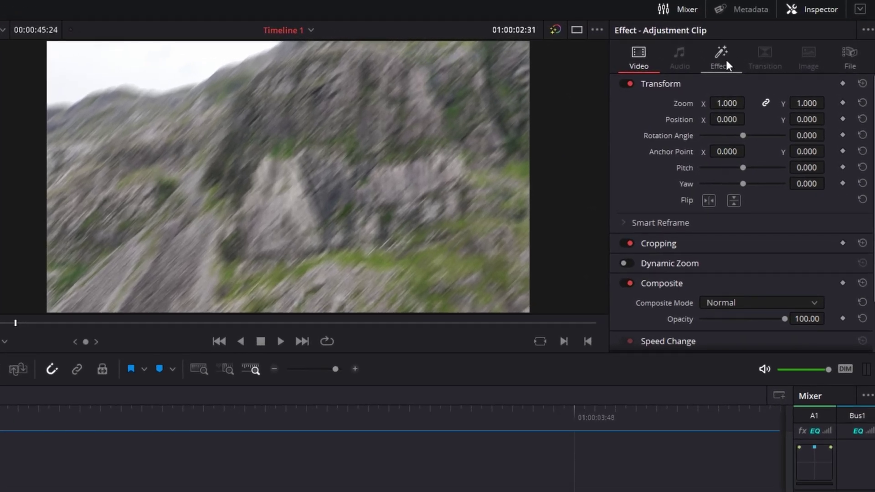
Raise the Directional Blur's Blur Strength to 0.442 in the Inspector
click(724, 60)
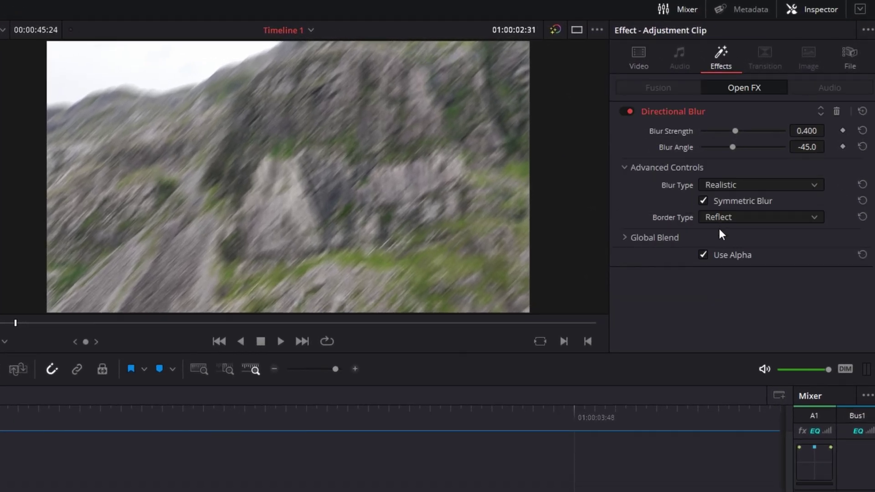
drag(735, 130, 741, 157)
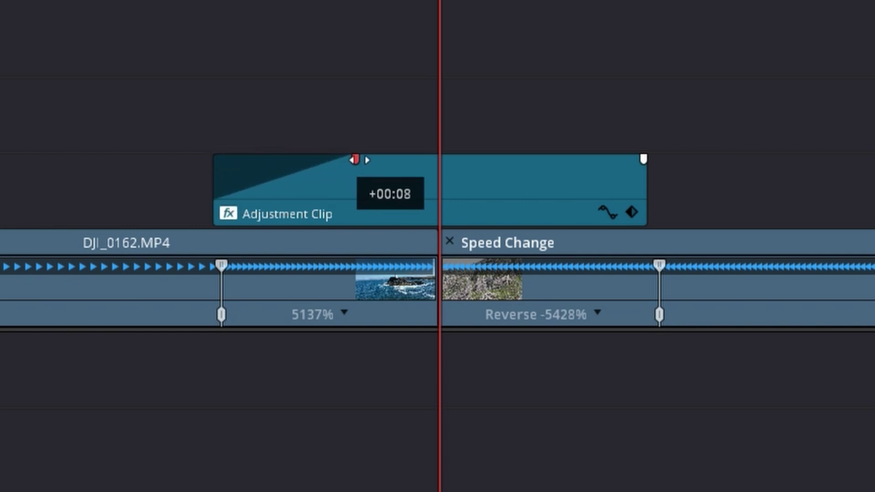
Add fade handles to the adjustment clip, then scrub and play the blurred speed-ramp transition
drag(420, 164, 421, 167)
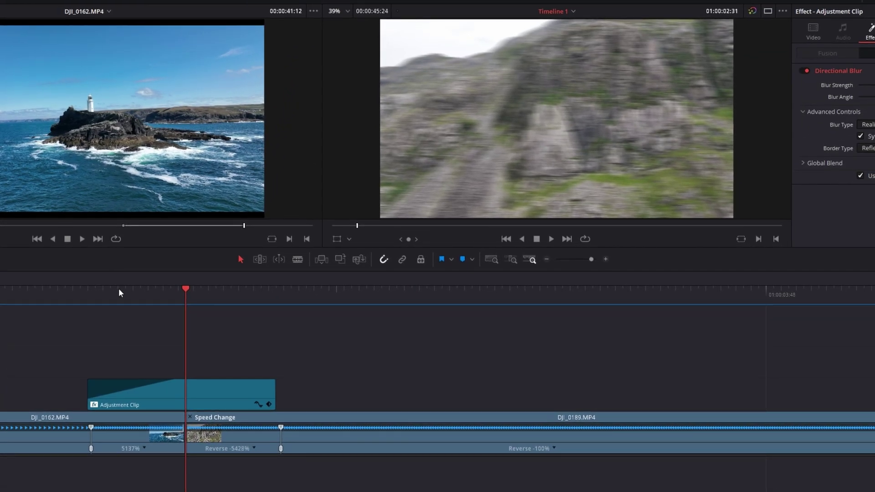
click(88, 293)
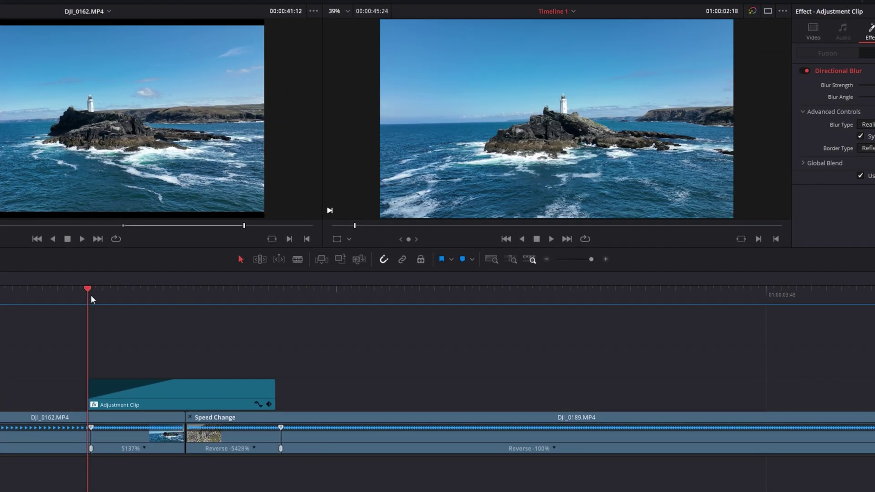
click(132, 293)
drag(130, 296, 191, 329)
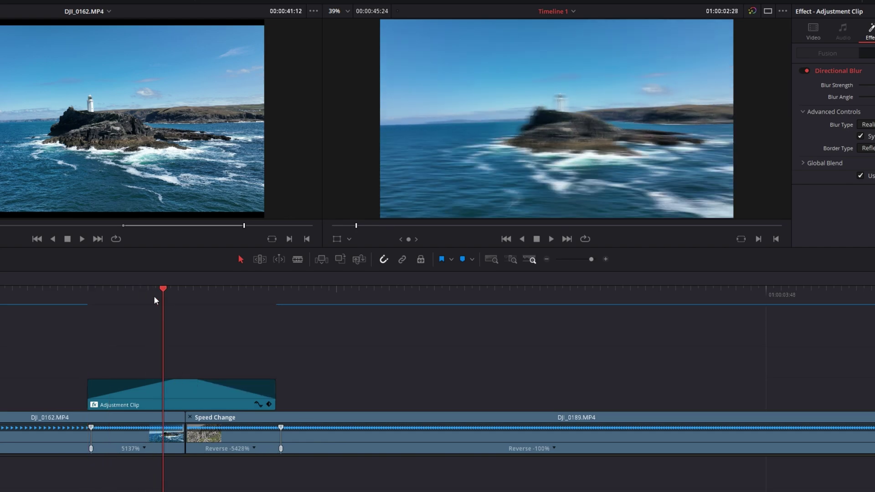
click(88, 296)
key(space)
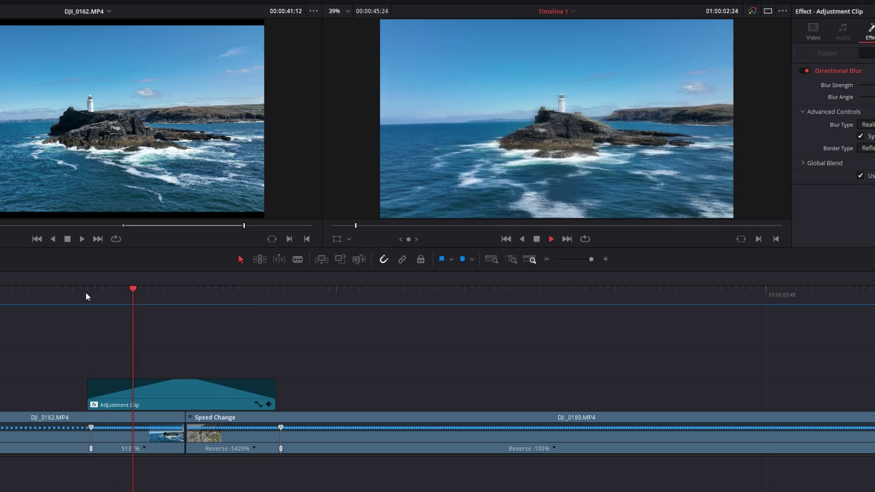